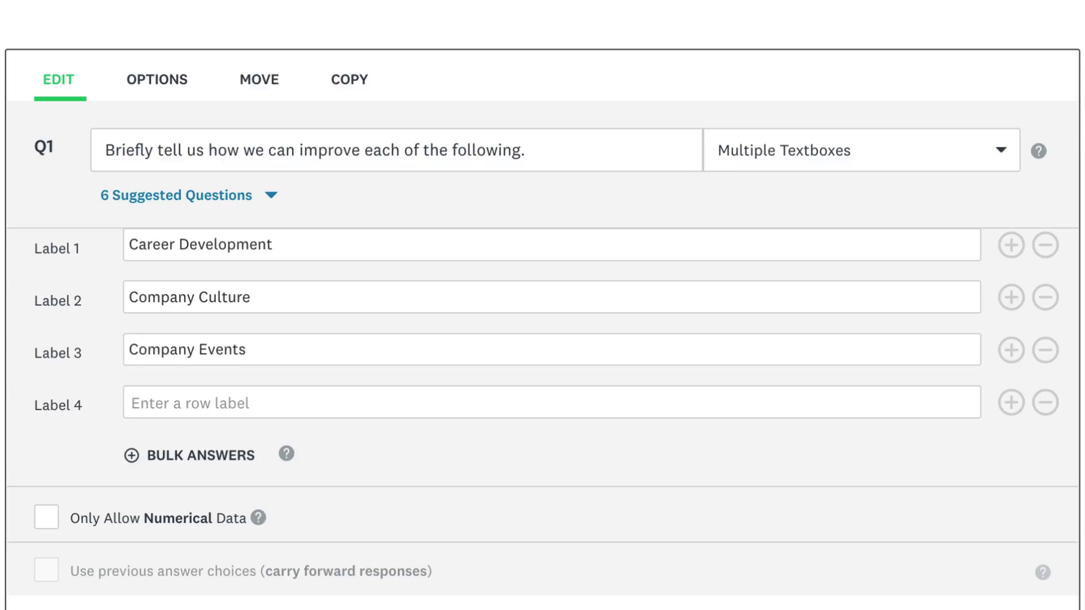
Delete the empty extra label rows so question 1 keeps three labels, then preview it
{"action": "left_click", "coordinate": [1009, 405]}
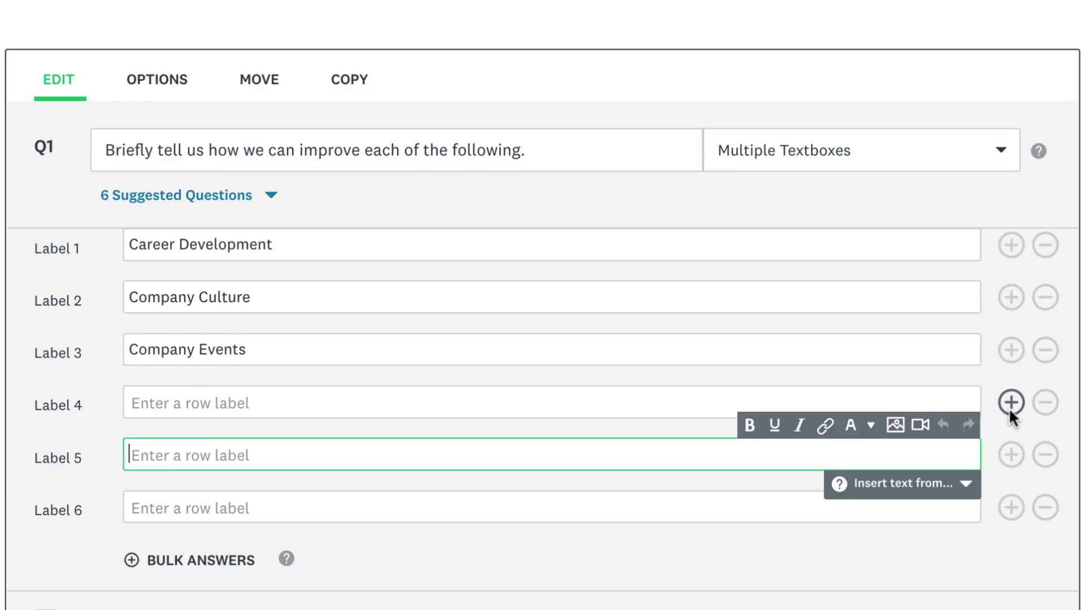
{"action": "left_click", "coordinate": [1045, 406]}
{"action": "left_click", "coordinate": [1044, 405]}
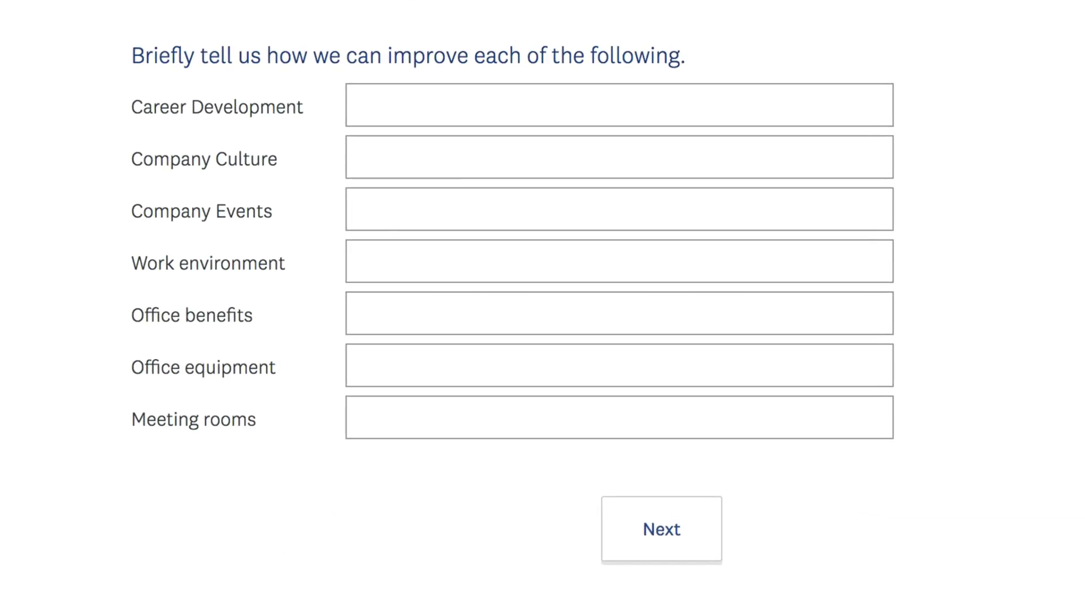
{"action": "left_click", "coordinate": [692, 542]}
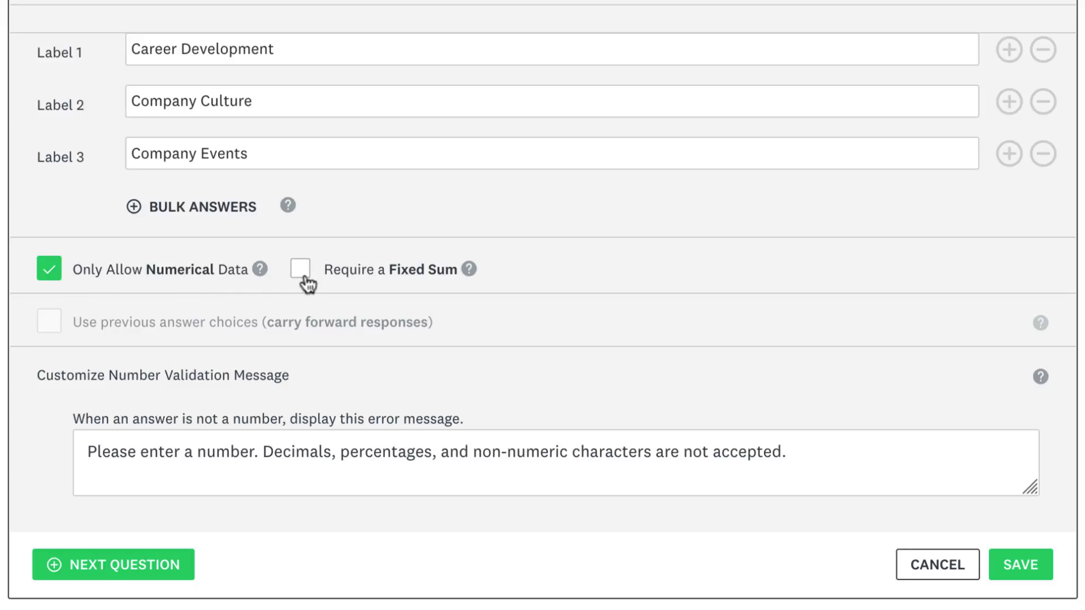
Require a fixed sum of 100 for question 1's numeric answers
{"action": "left_click", "coordinate": [300, 269]}
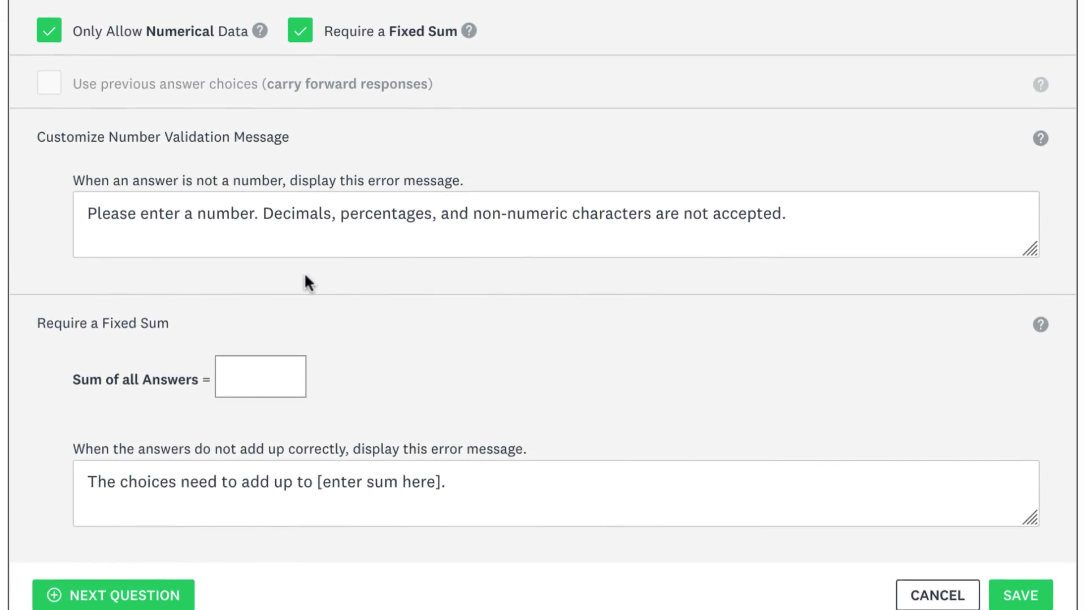
{"action": "left_click", "coordinate": [291, 371]}
{"action": "type", "text": "100"}
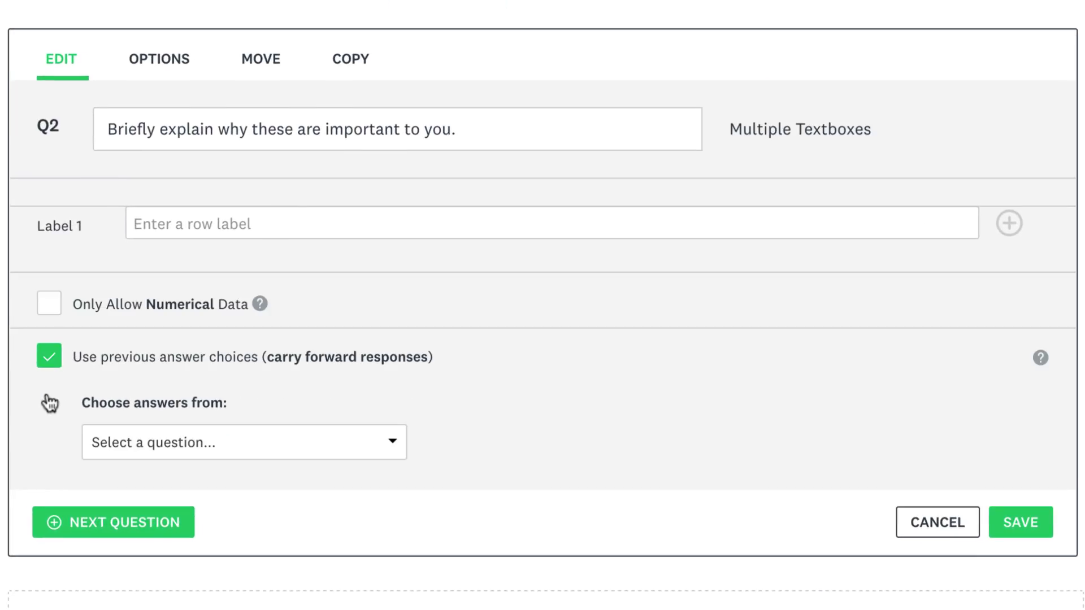
Carry forward work-attribute choices into question 2, then preview choosing Company Culture and Having a Big Impact
{"action": "left_click", "coordinate": [405, 456]}
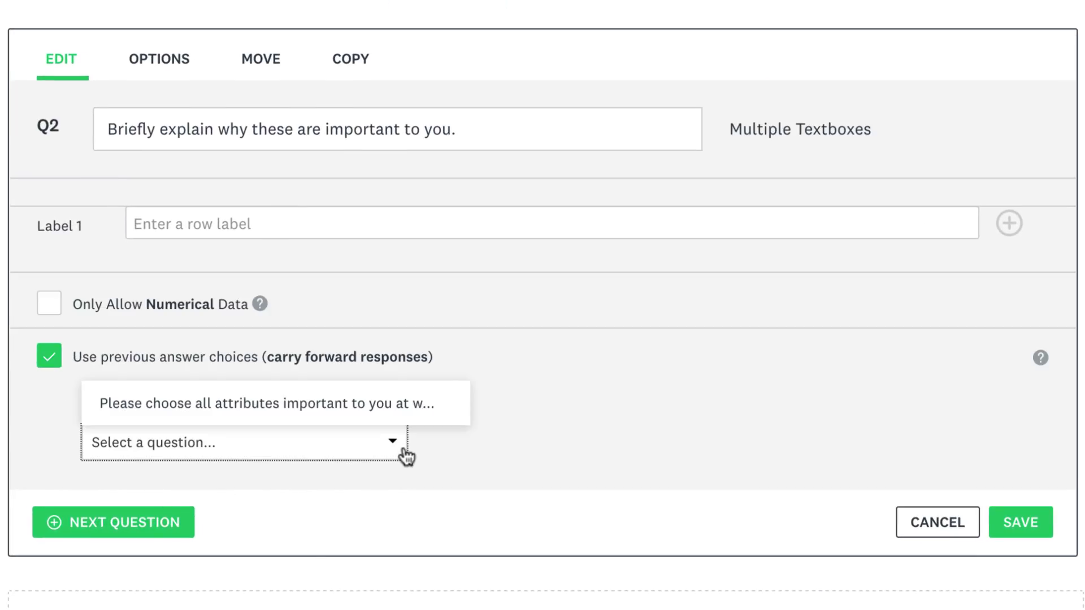
{"action": "left_click", "coordinate": [413, 410]}
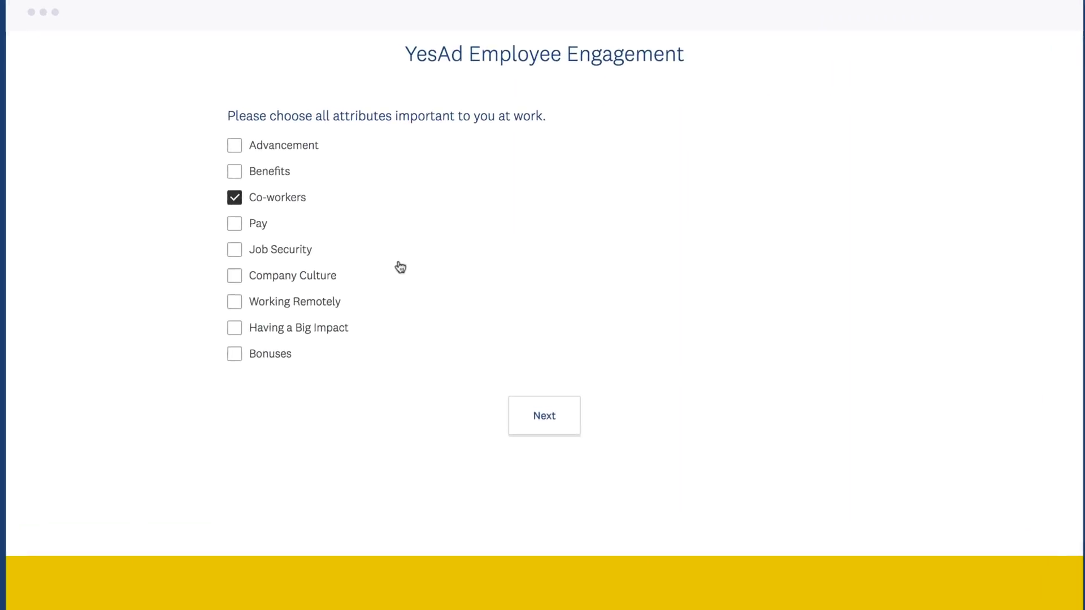
{"action": "left_click", "coordinate": [362, 281]}
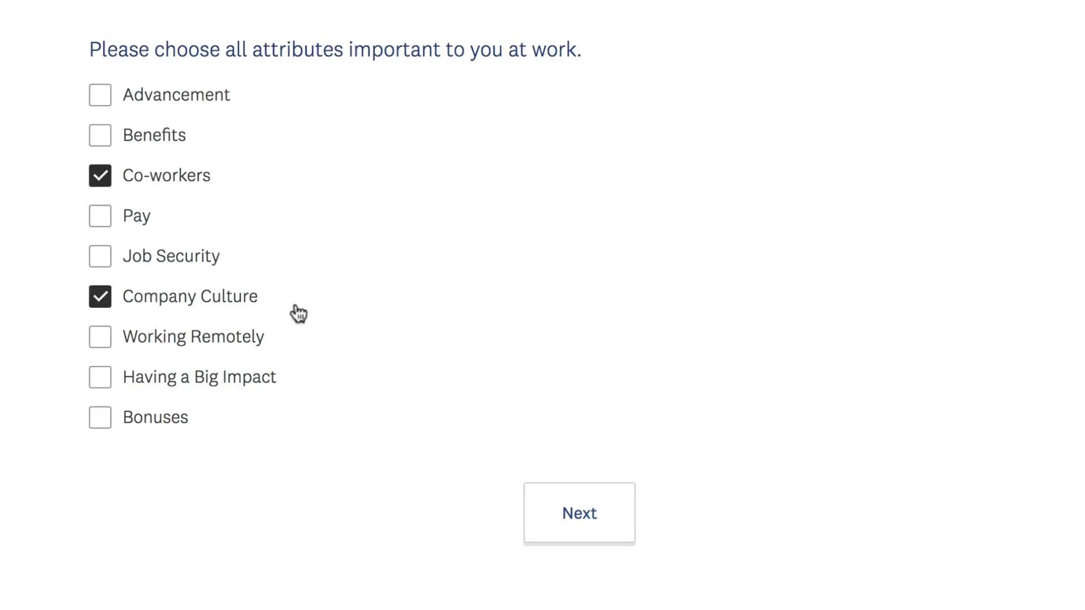
{"action": "left_click", "coordinate": [280, 387]}
{"action": "left_click", "coordinate": [625, 523]}
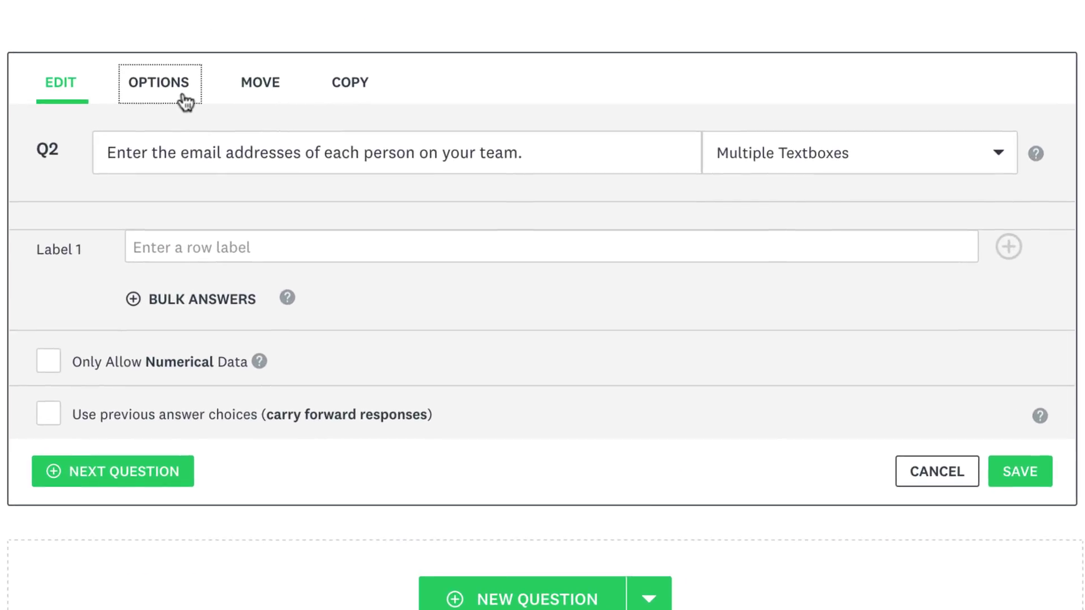
Require email-address answers with an extended error message, and test it in preview
{"action": "left_click", "coordinate": [185, 101]}
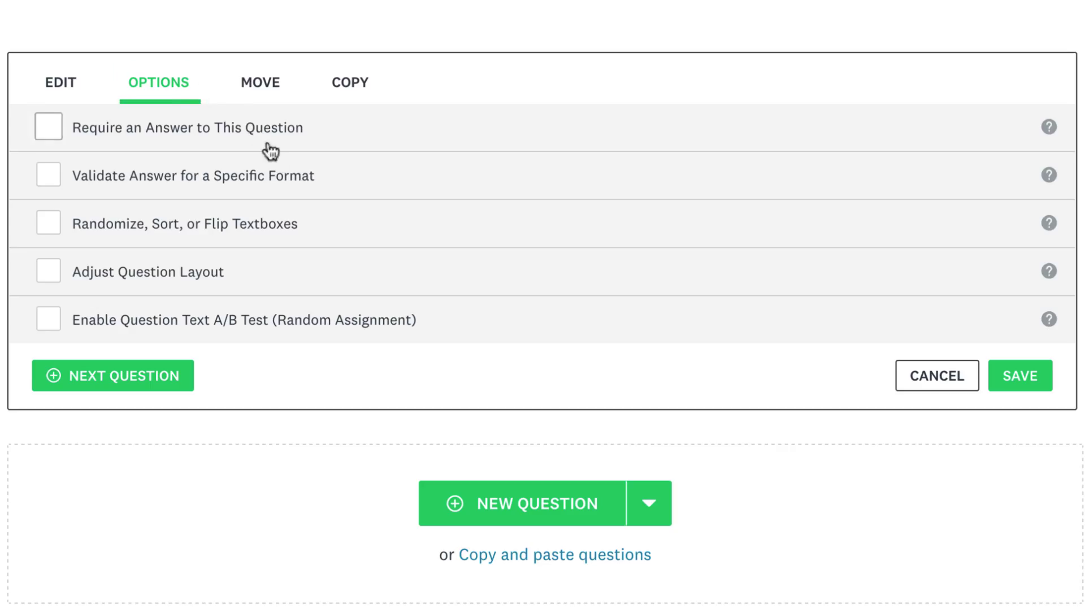
{"action": "left_click", "coordinate": [298, 187]}
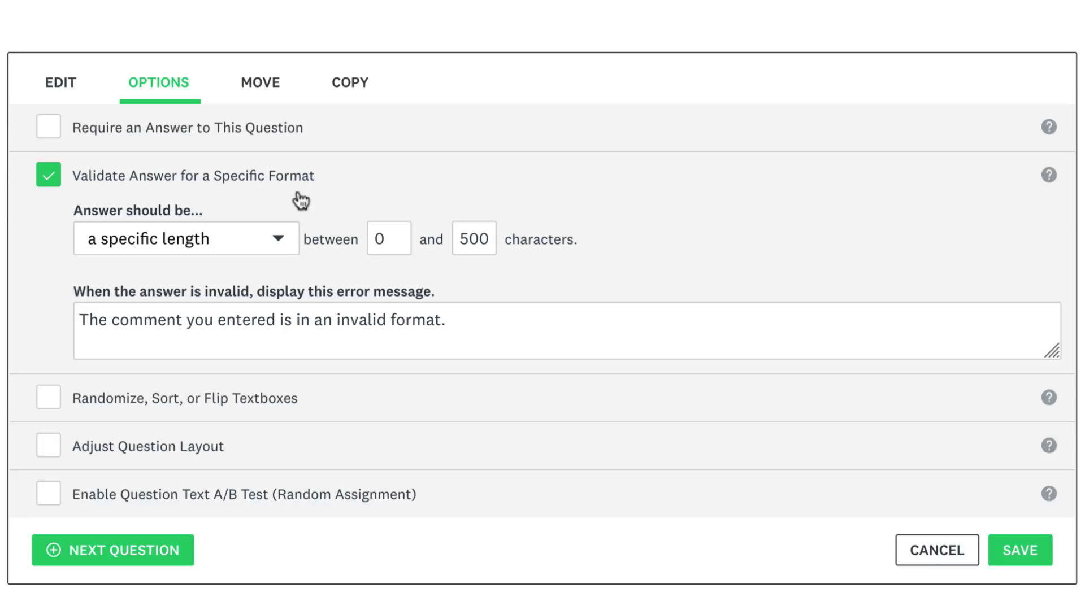
{"action": "left_click", "coordinate": [280, 237]}
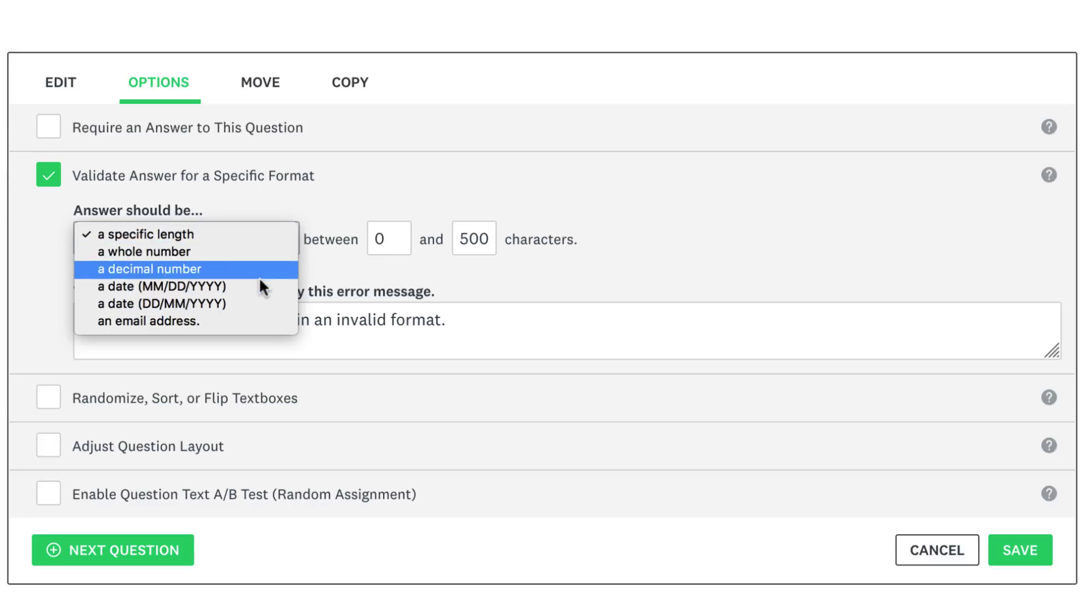
{"action": "left_click", "coordinate": [256, 321]}
{"action": "left_click", "coordinate": [258, 326]}
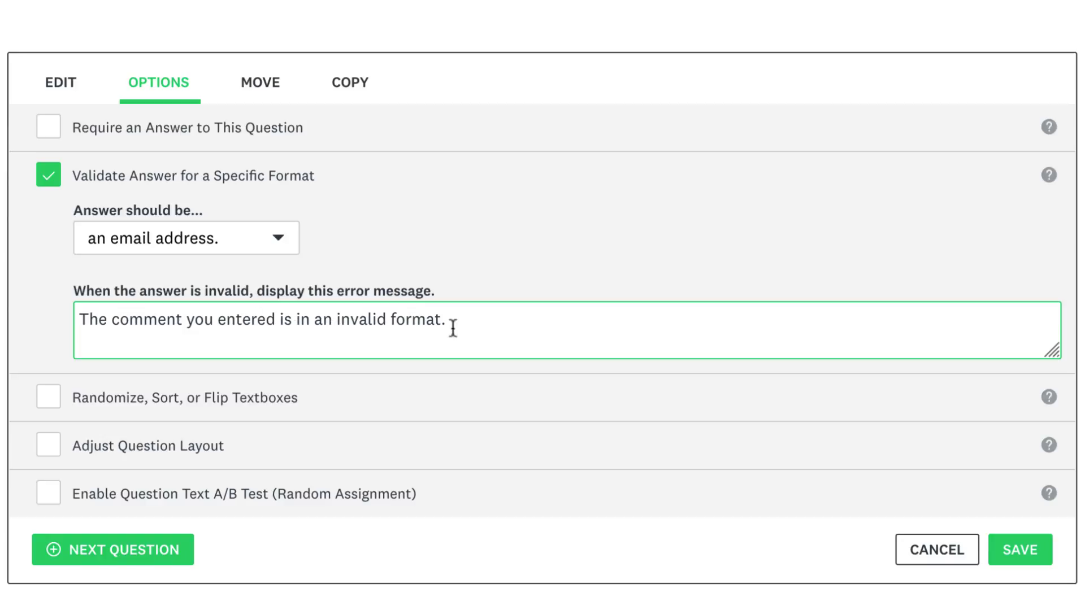
{"action": "type", "text": "Please enter a valid email a"}
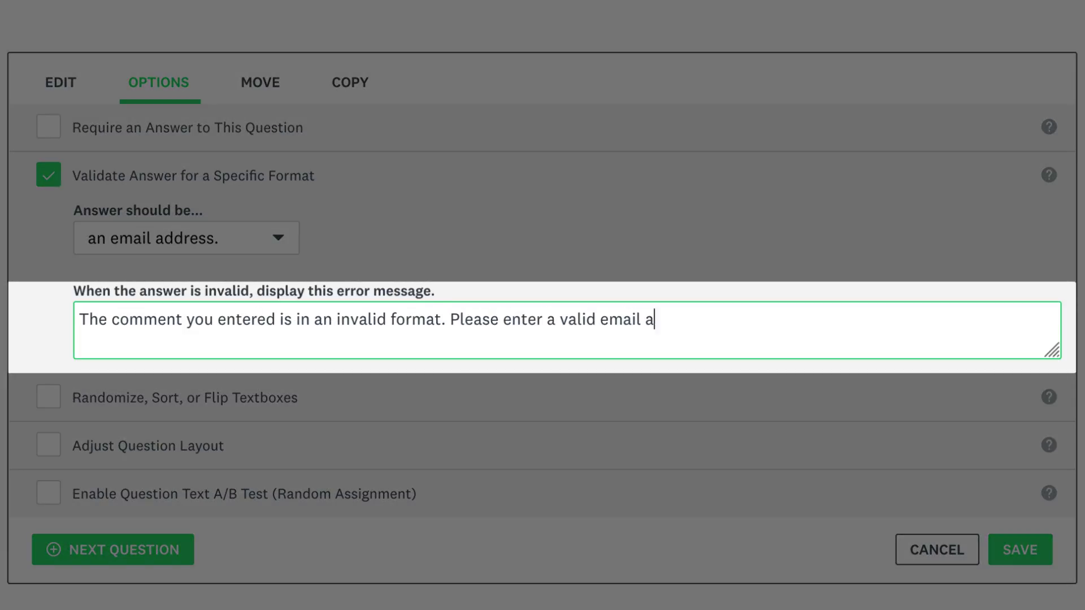
{"action": "type", "text": "ddress."}
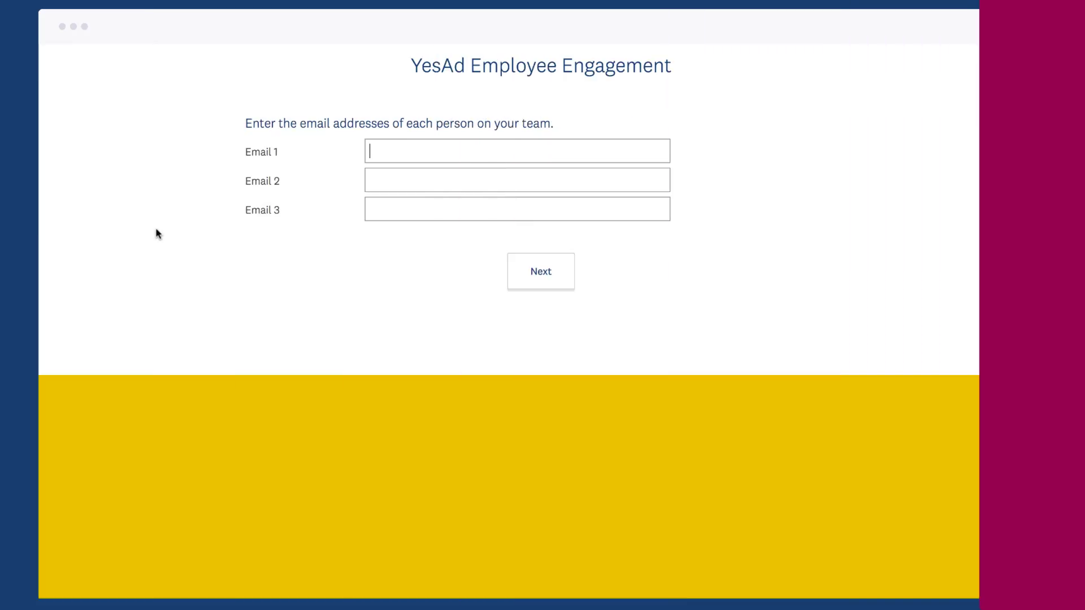
{"action": "type", "text": "N/A"}
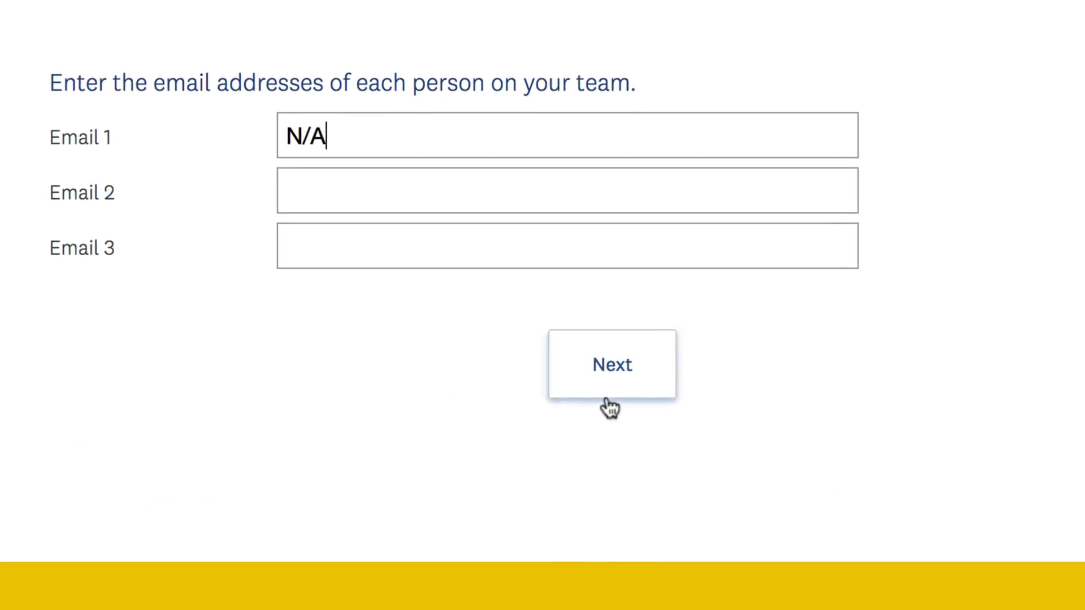
{"action": "left_click", "coordinate": [640, 391]}
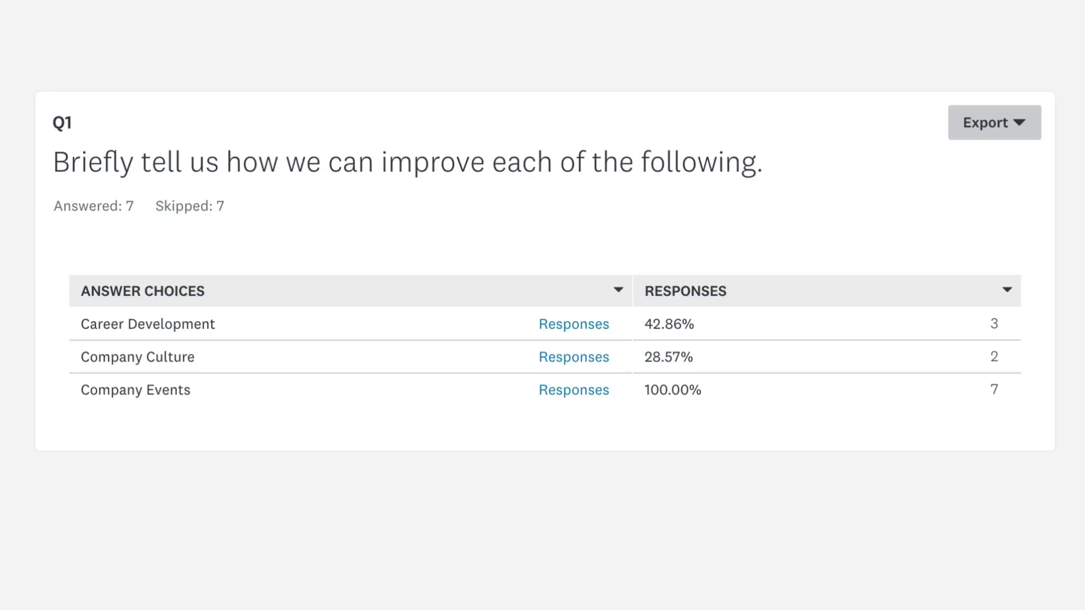
Expand the Company Events responses under Q1 in Analyze Results
{"action": "left_click", "coordinate": [593, 394]}
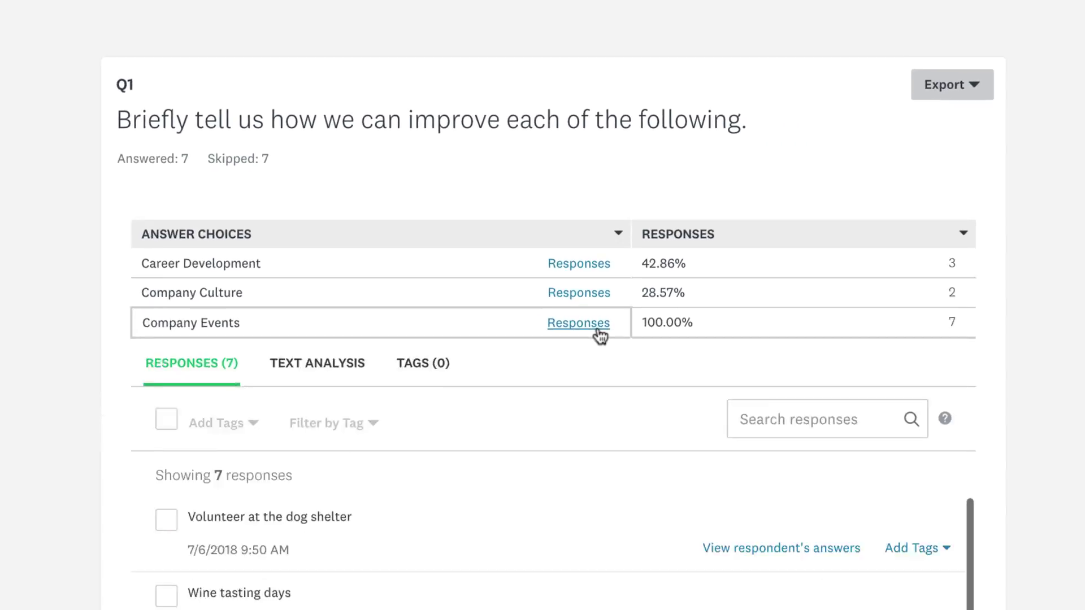